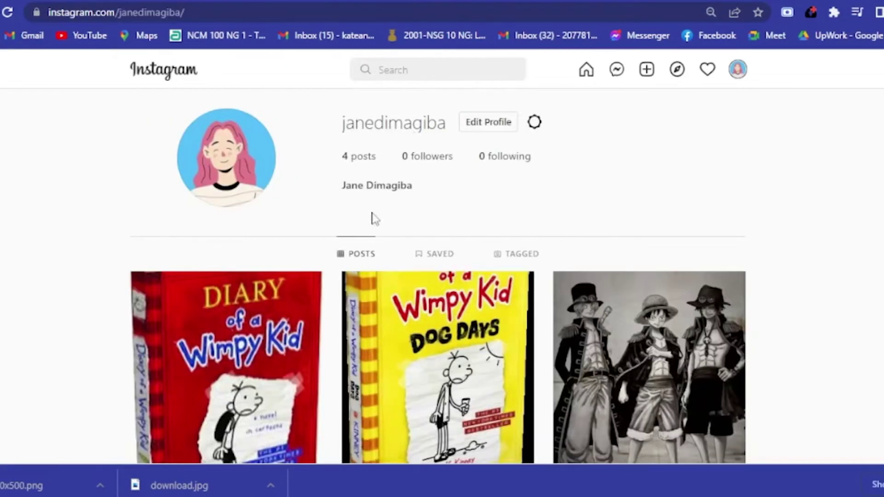
scroll(374, 218, "down", 3)
scroll(484, 306, "up", 3)
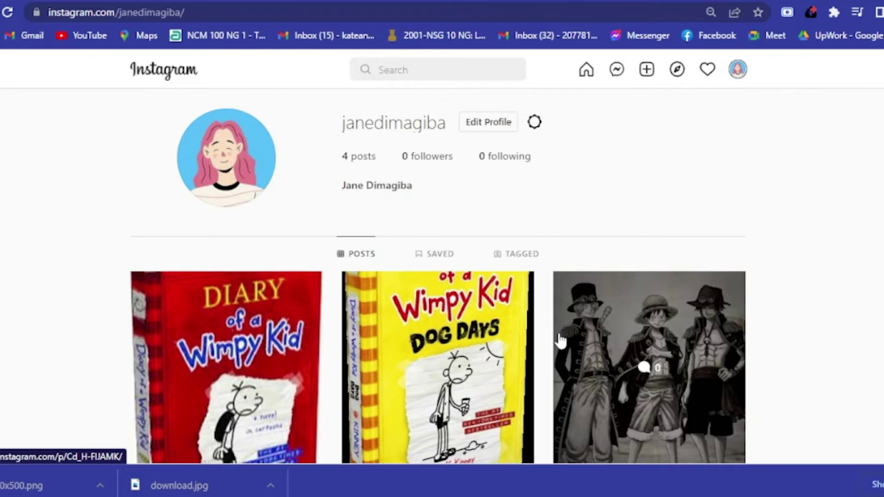
scroll(419, 331, "down", 3)
scroll(593, 377, "up", 3)
scroll(430, 339, "down", 3)
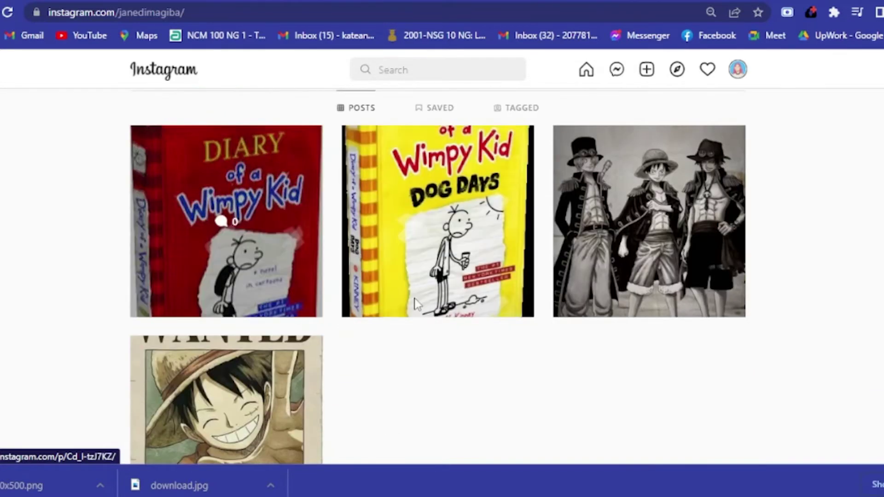
scroll(559, 322, "up", 3)
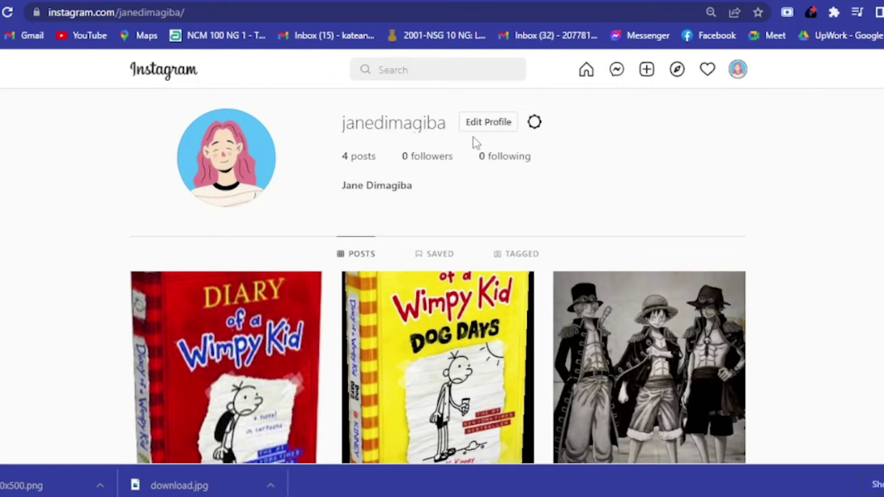
Step: Open Instagram's Edit Profile form and place the cursor in the empty Bio field
left_click(498, 132)
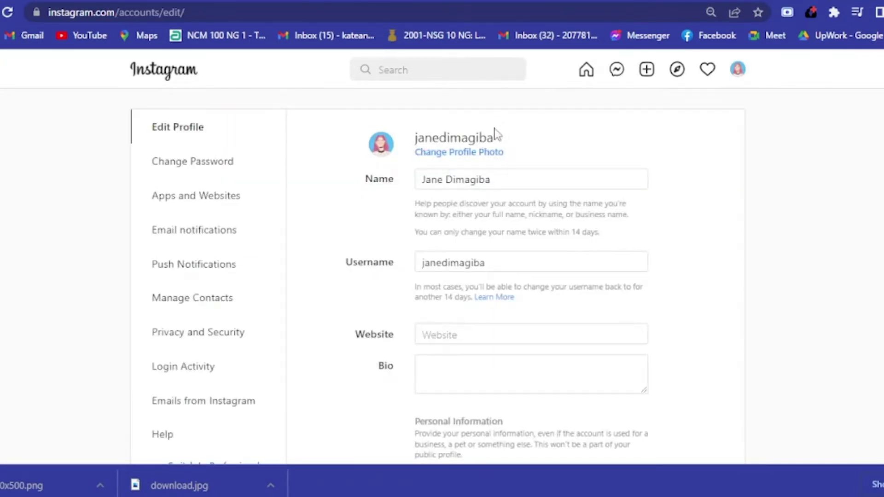
scroll(399, 318, "down", 2)
left_click(467, 296)
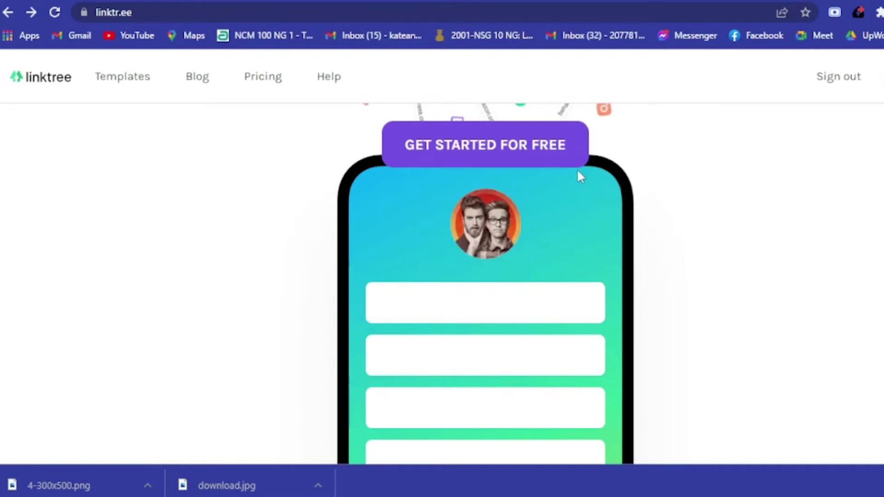
Step: Go to Linktree's Pricing page from the top navigation
scroll(577, 169, "up", 6)
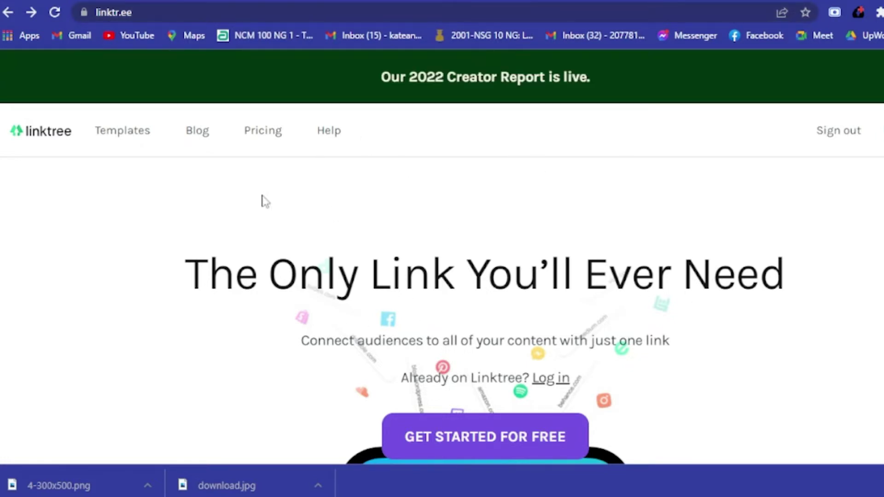
mouse_move(148, 138)
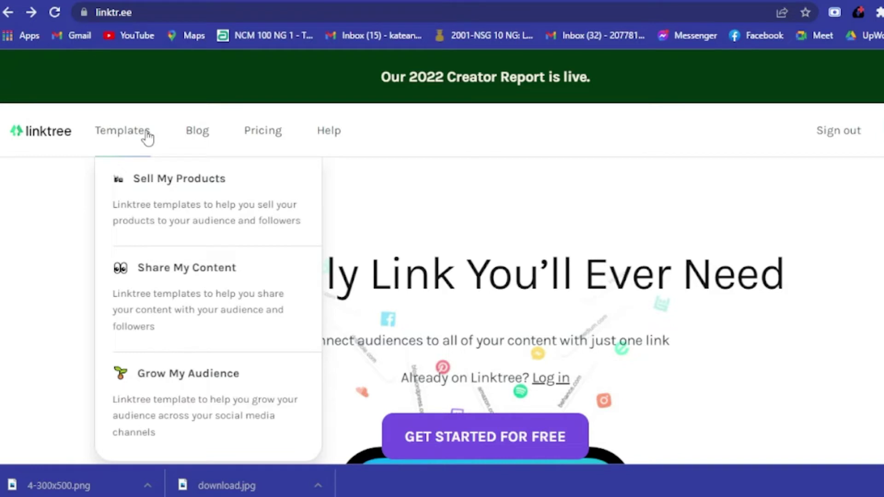
left_click(263, 138)
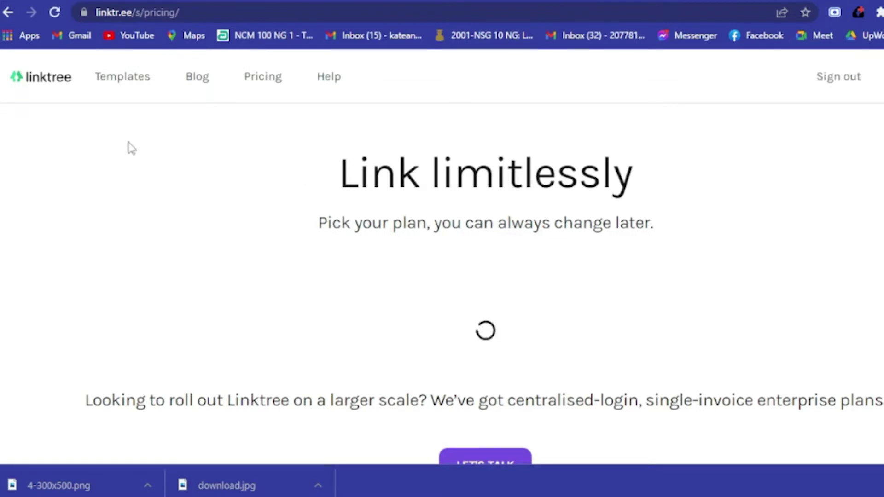
Step: Scroll through the Premium $24, Pro $9, Starter $5 and Free plan comparison
scroll(483, 189, "down", 5)
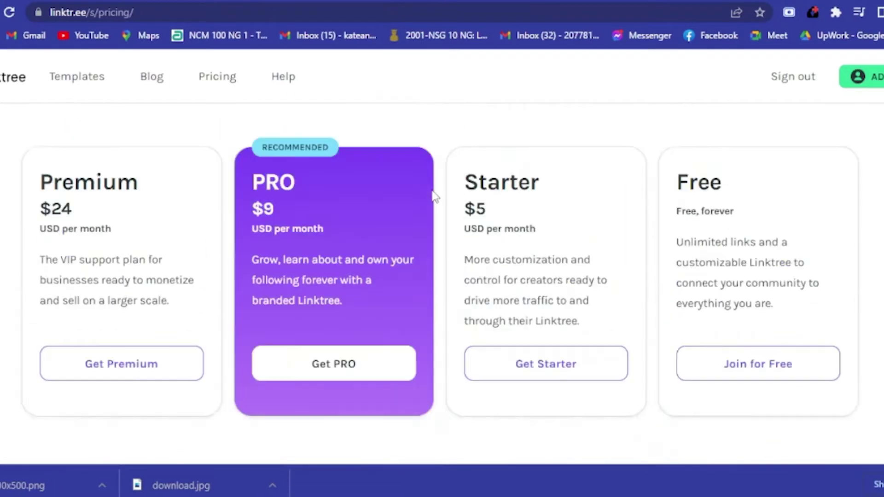
scroll(279, 306, "up", 2)
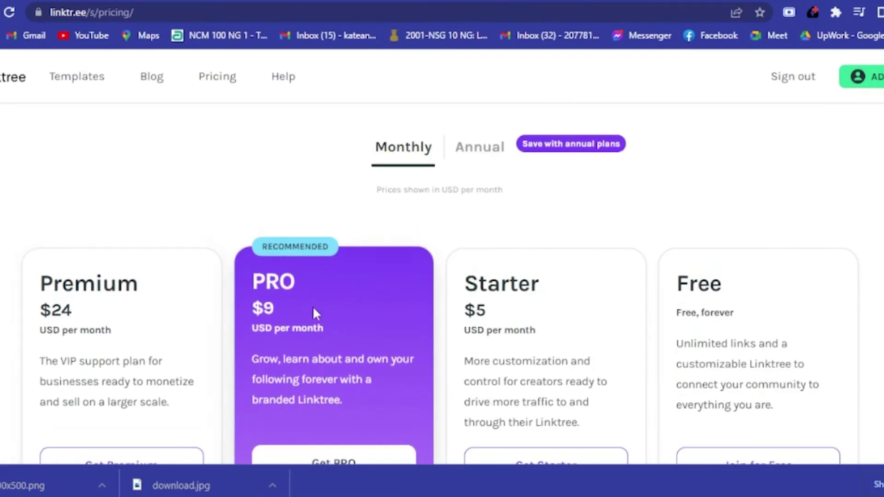
scroll(760, 305, "down", 3)
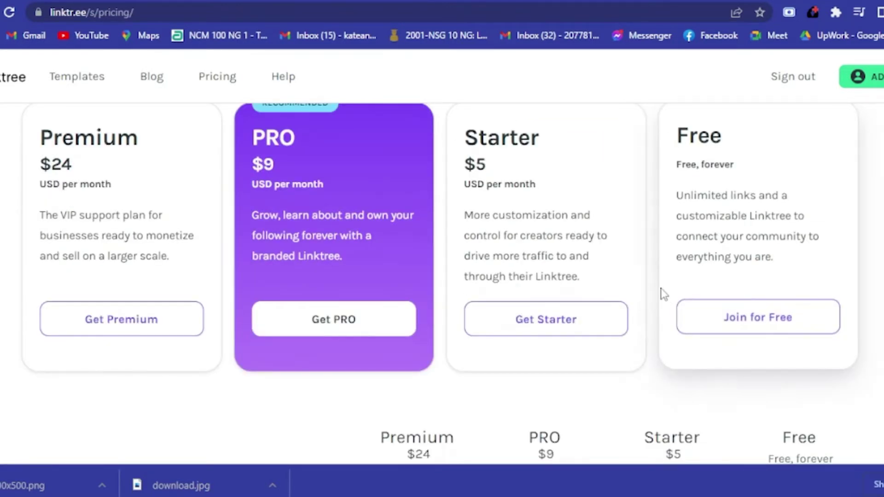
scroll(761, 294, "up", 1)
scroll(766, 296, "up", 4)
scroll(417, 292, "down", 10)
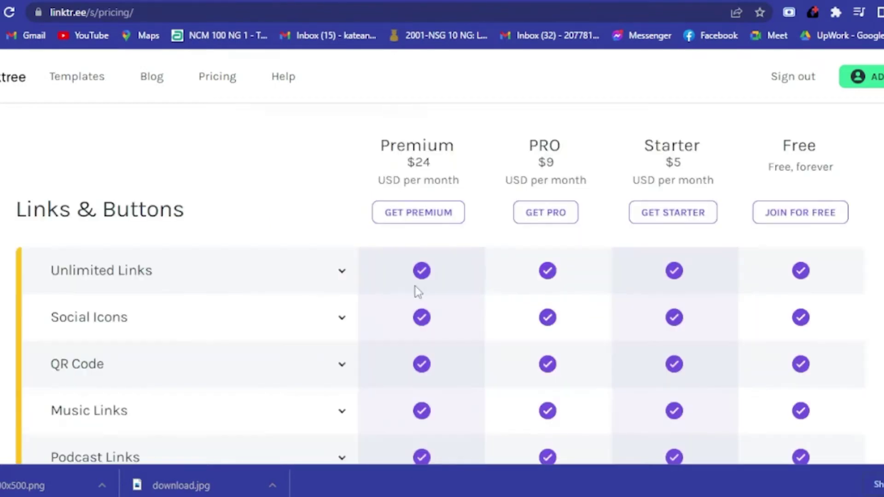
scroll(706, 150, "down", 4)
scroll(671, 288, "down", 3)
scroll(48, 322, "up", 5)
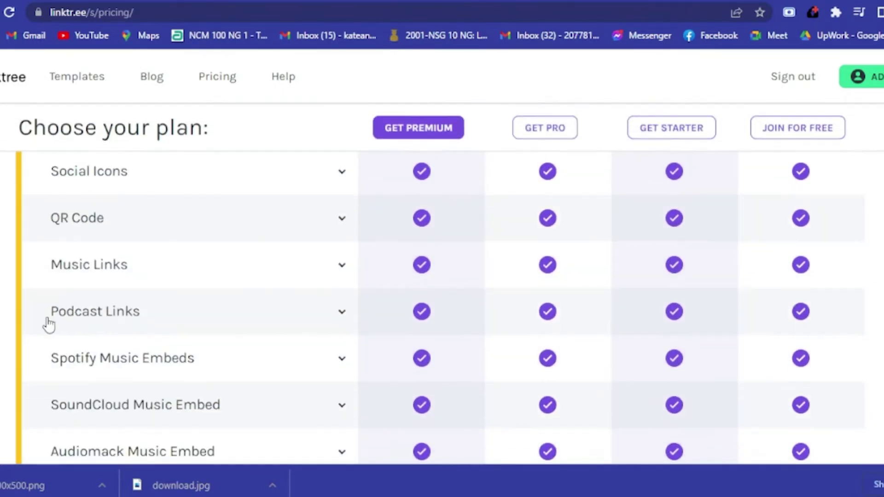
scroll(324, 295, "down", 1)
scroll(324, 295, "down", 6)
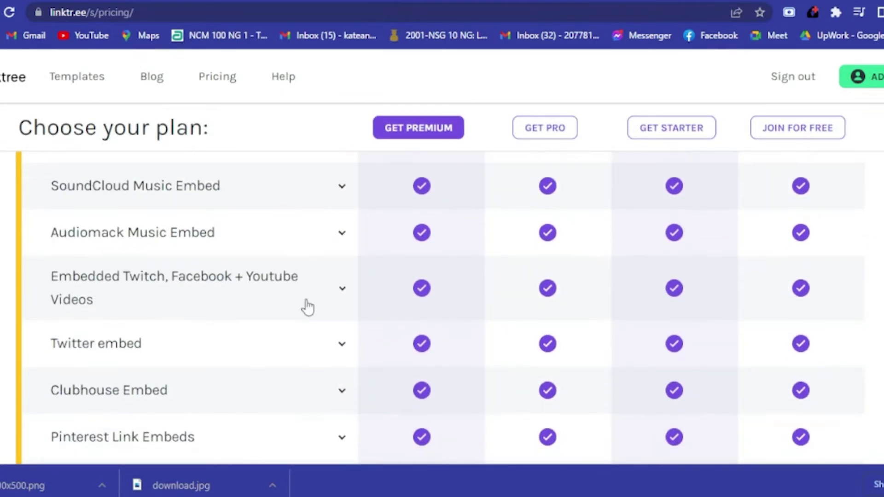
scroll(309, 306, "down", 9)
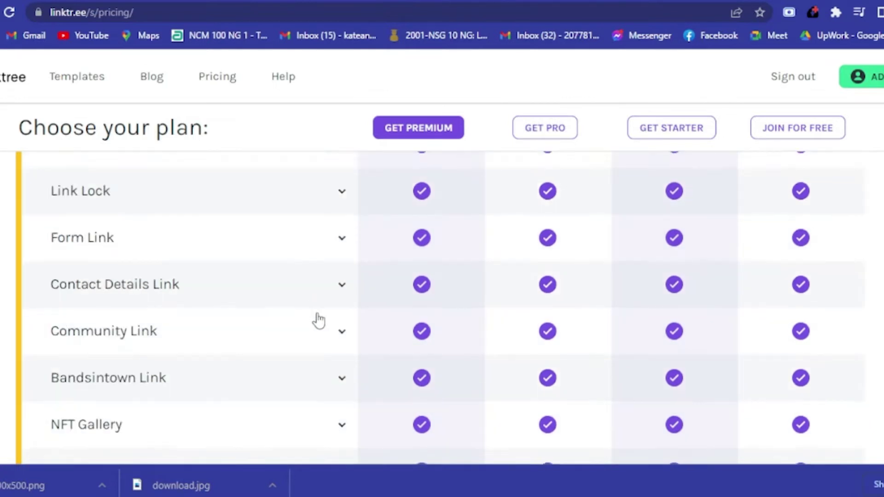
scroll(347, 327, "up", 6)
scroll(348, 328, "up", 15)
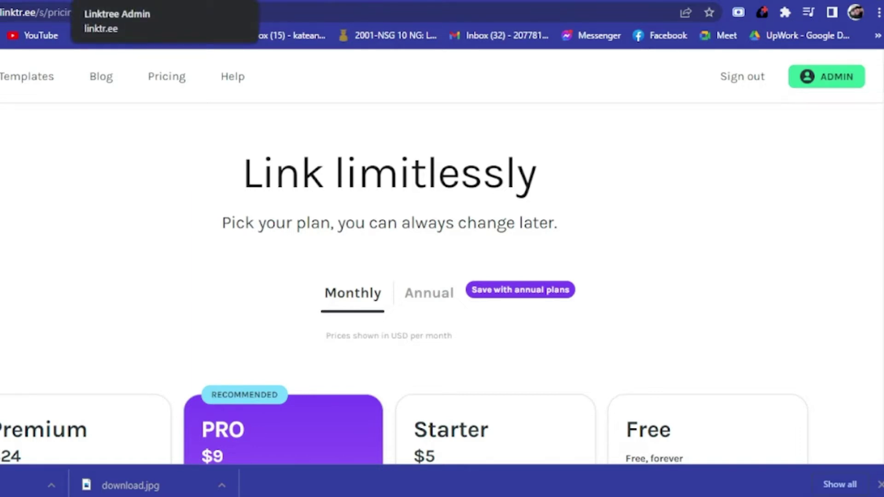
Step: In the Linktree Admin tab, visit Appearance, then return to the empty Links view
left_click(115, 1)
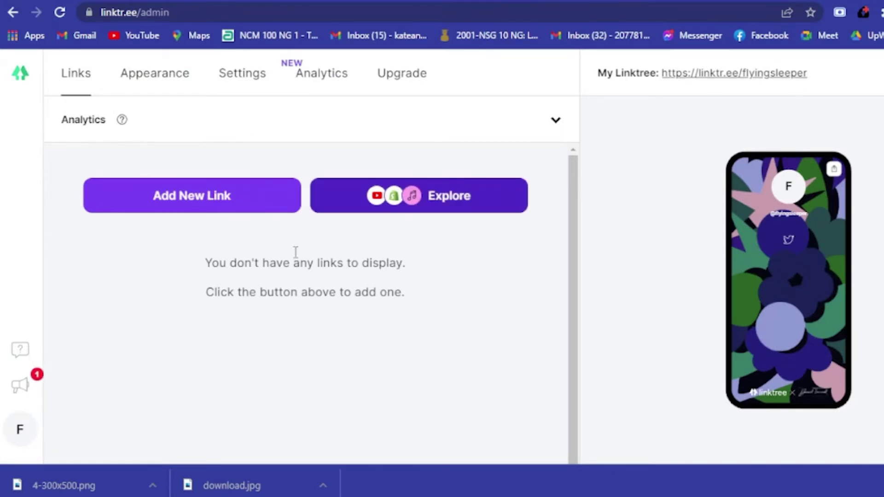
left_click(161, 76)
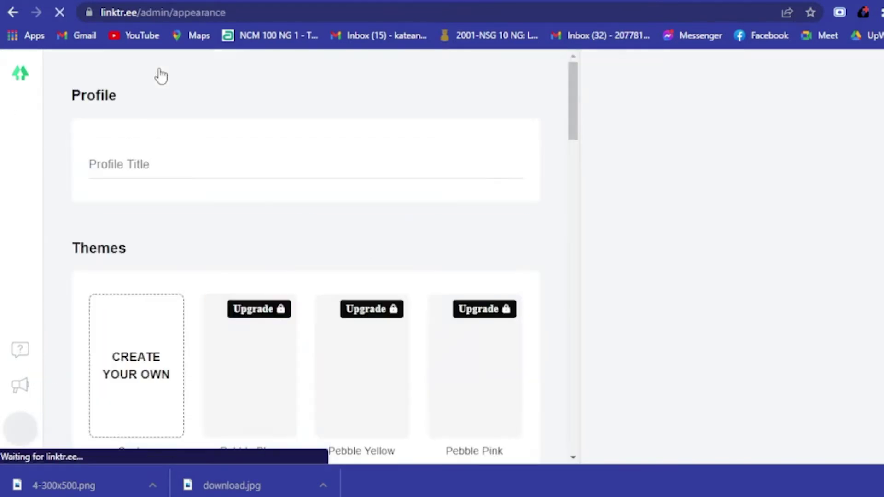
key("alt+Left")
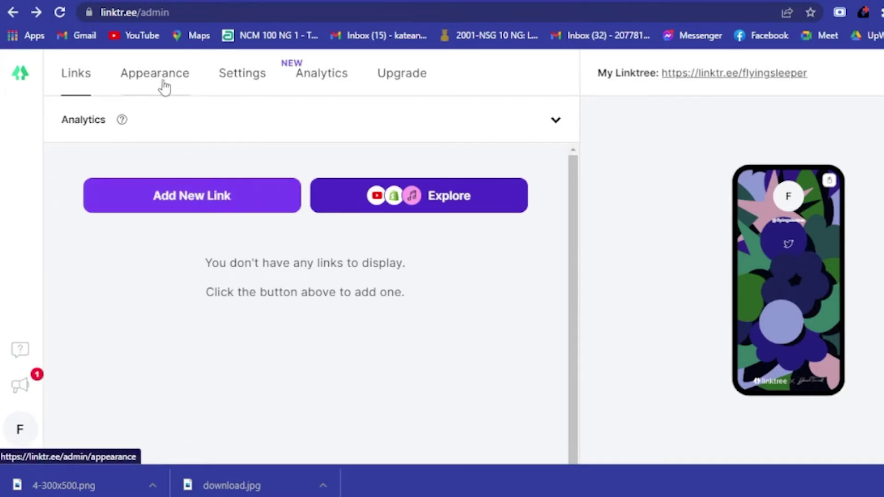
Step: Add a new link and title it 'instagram'
left_click(237, 208)
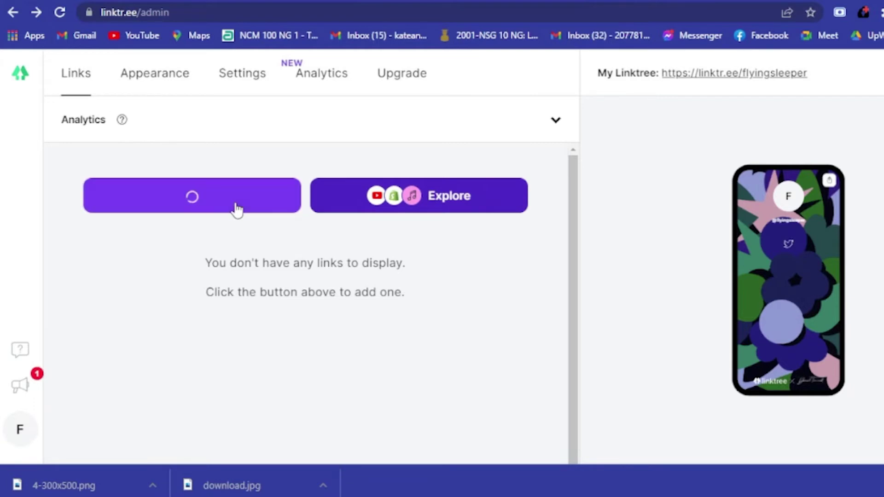
left_click(139, 266)
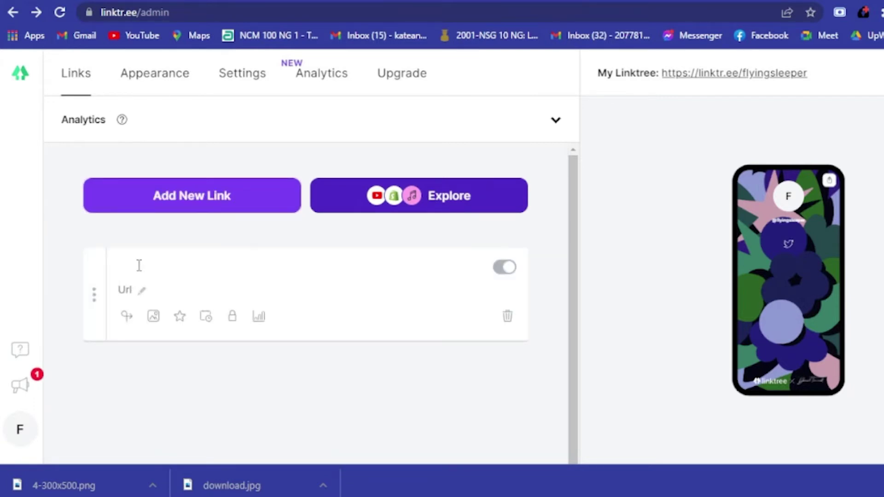
type("instagram")
Step: Paste the Instagram profile URL into the link and open it to verify
left_click(129, 291)
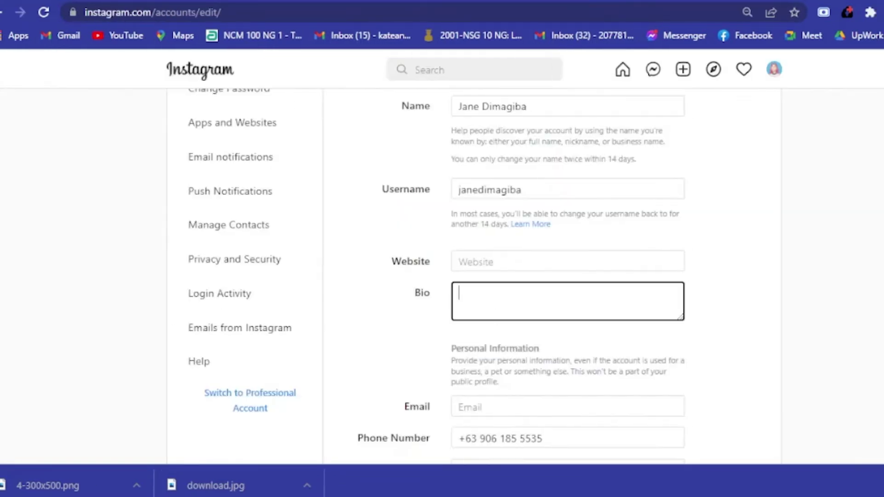
scroll(413, 156, "up", 2)
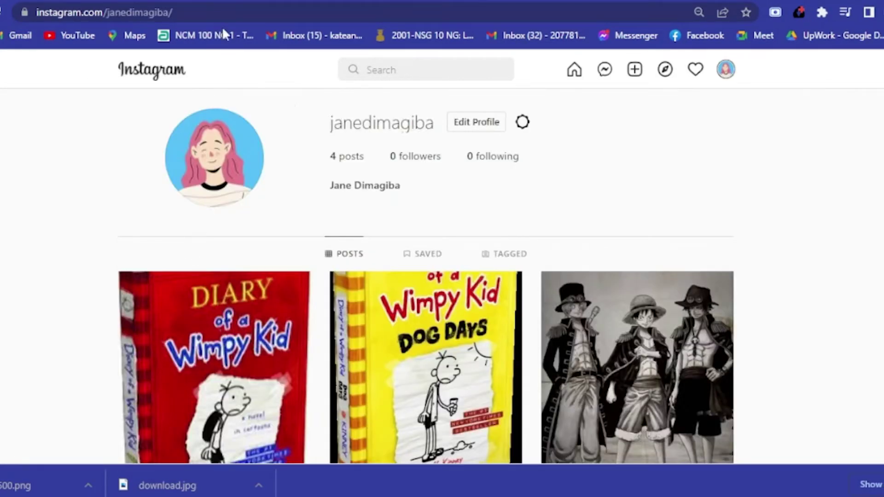
left_click(216, 6)
key("ctrl+c")
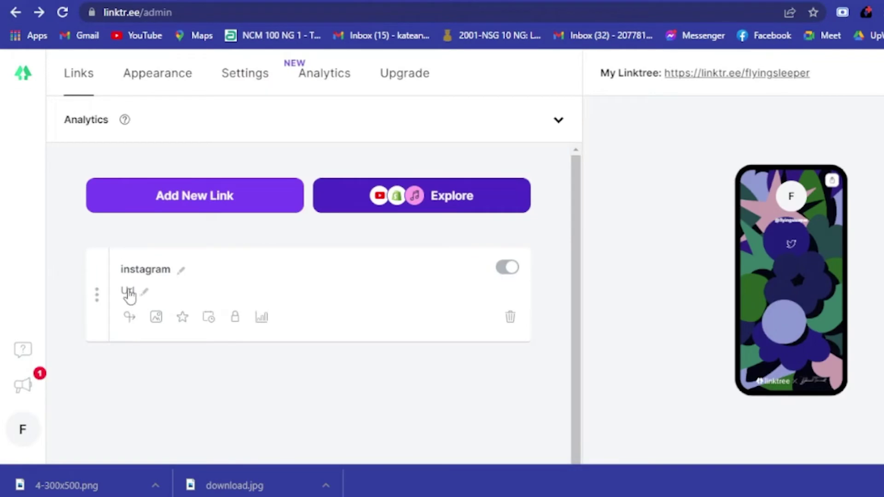
left_click(129, 290)
key("ctrl+v")
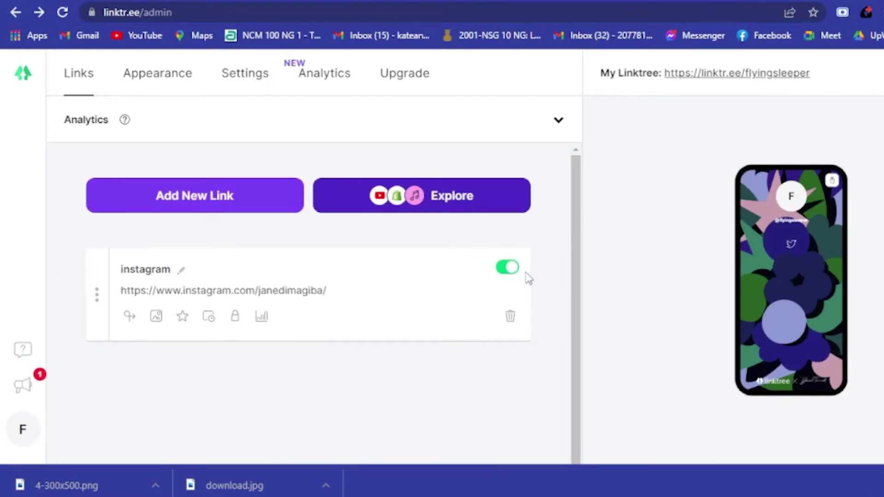
left_click(181, 271)
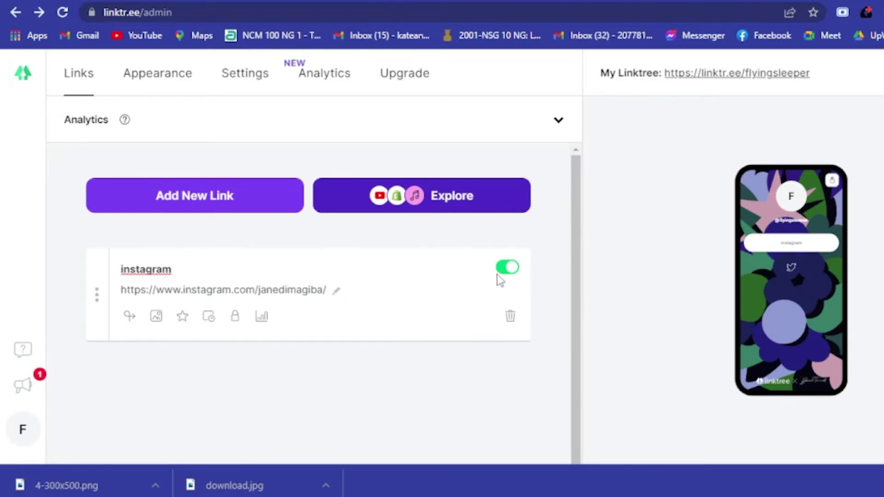
left_click(802, 253)
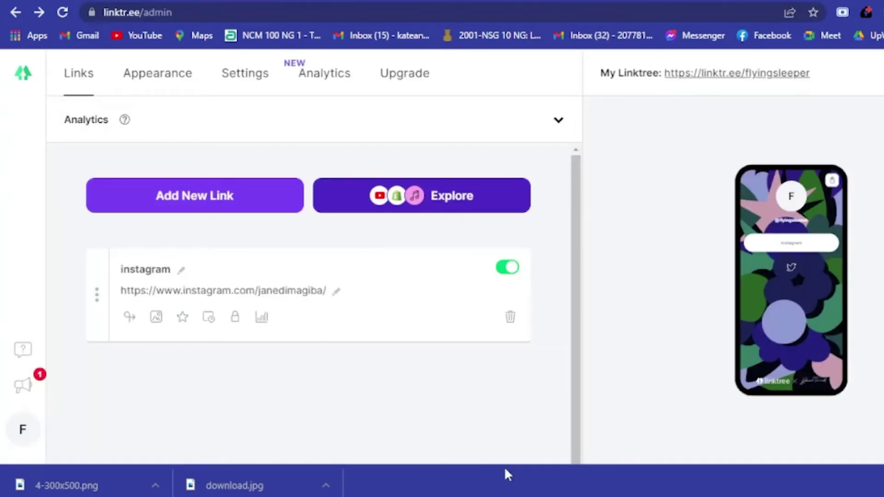
Step: Browse the Themes in Appearance and apply the dark Lake Black theme
left_click(163, 86)
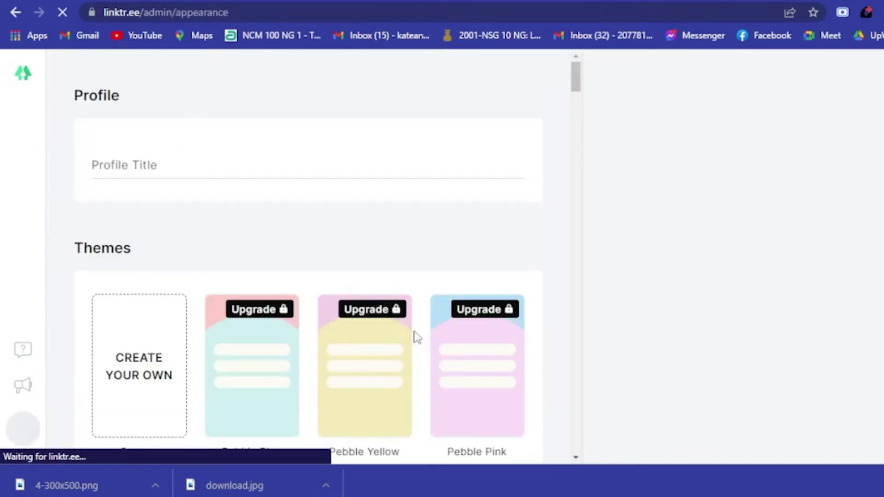
scroll(196, 287, "down", 5)
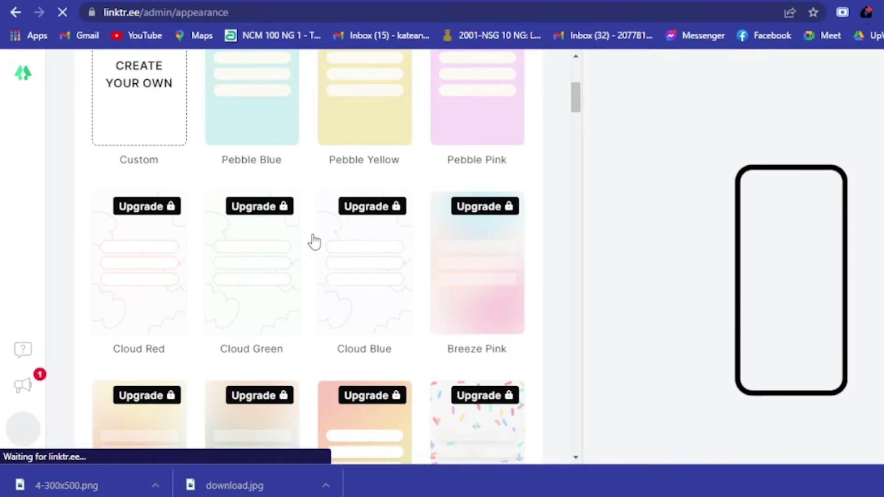
scroll(259, 265, "down", 3)
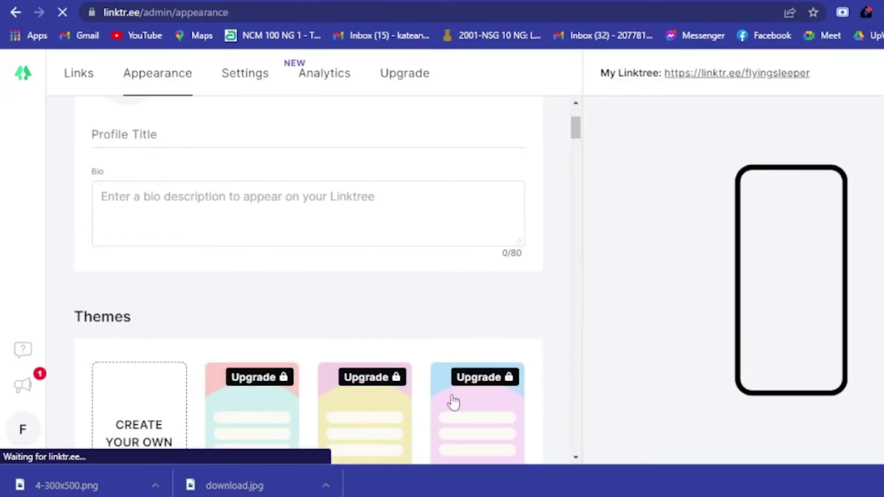
scroll(431, 345, "down", 3)
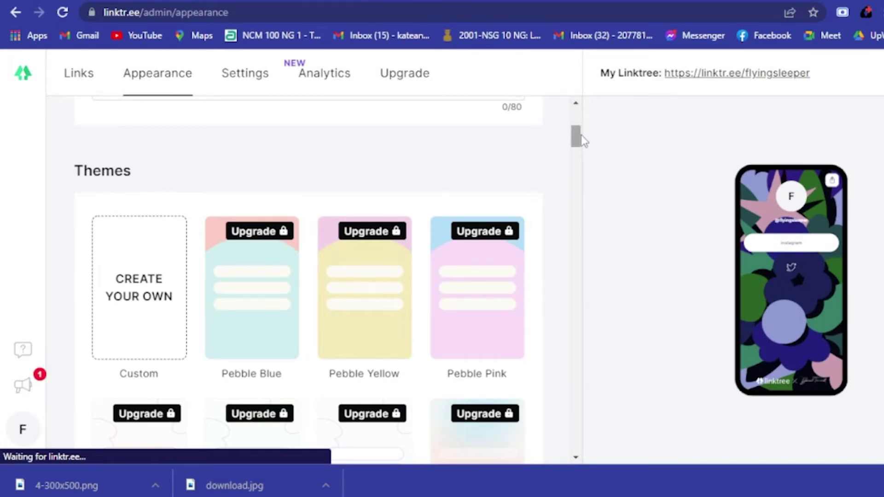
left_click_drag(581, 134, 584, 203)
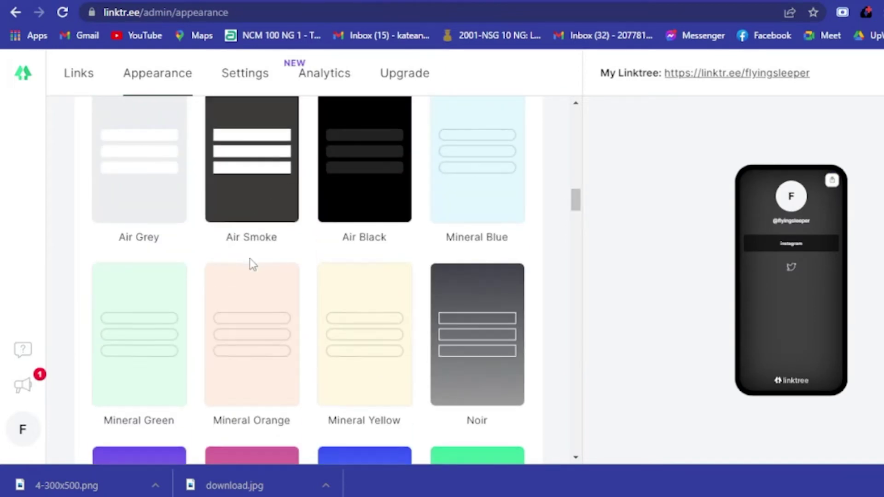
scroll(405, 276, "down", 3)
left_click_drag(579, 207, 584, 229)
scroll(585, 229, "down", 1)
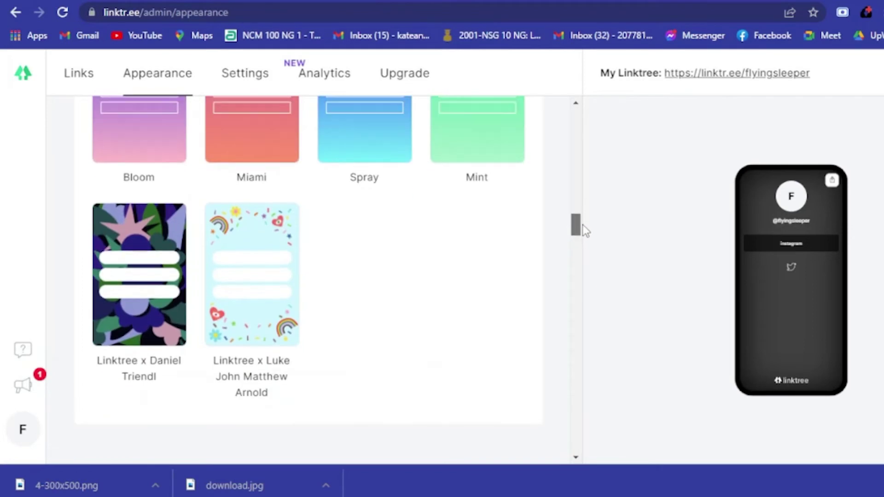
scroll(582, 223, "up", 1)
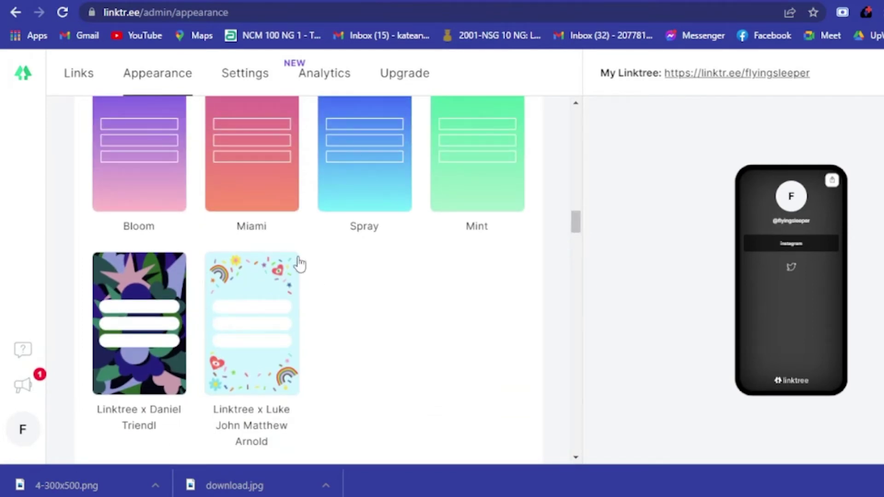
scroll(579, 226, "up", 2)
left_click_drag(579, 226, 579, 177)
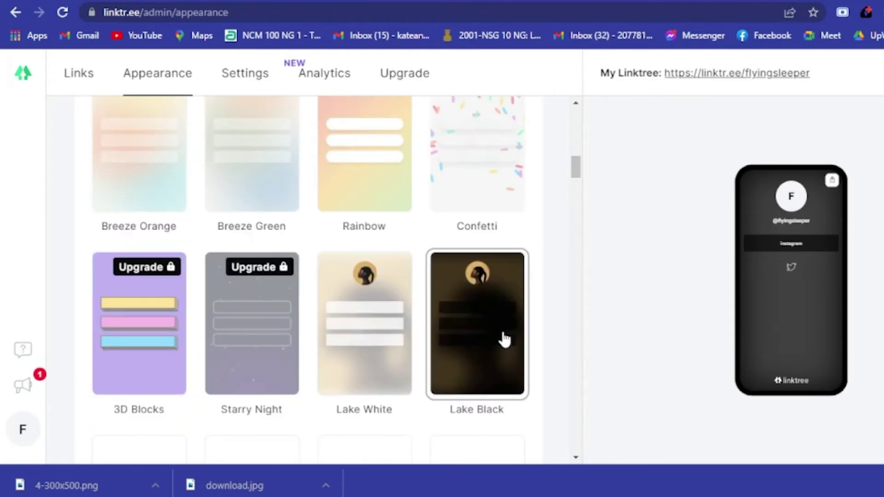
left_click_drag(579, 173, 589, 140)
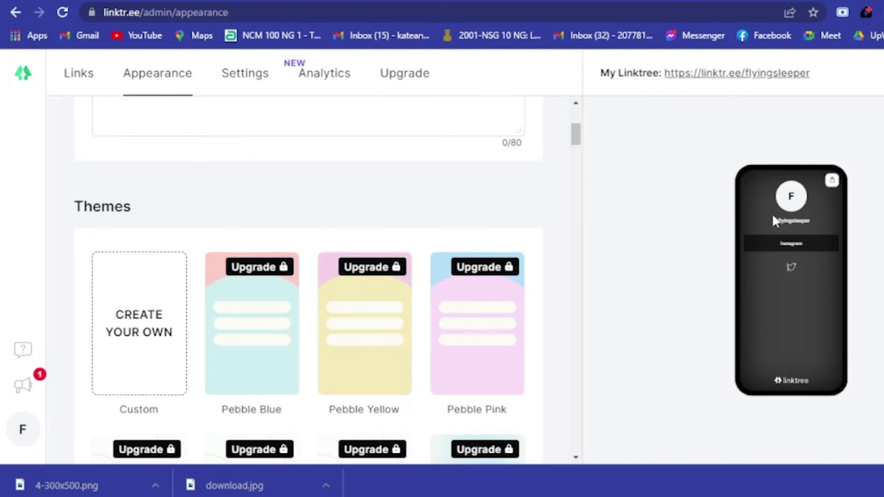
left_click_drag(577, 132, 569, 115)
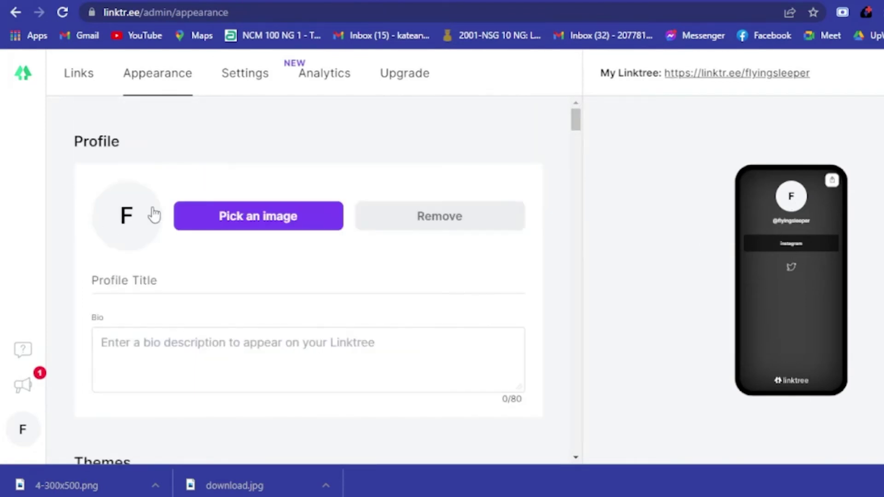
Step: Upload the pink-haired cartoon portrait file from the computer as the profile photo
left_click(297, 226)
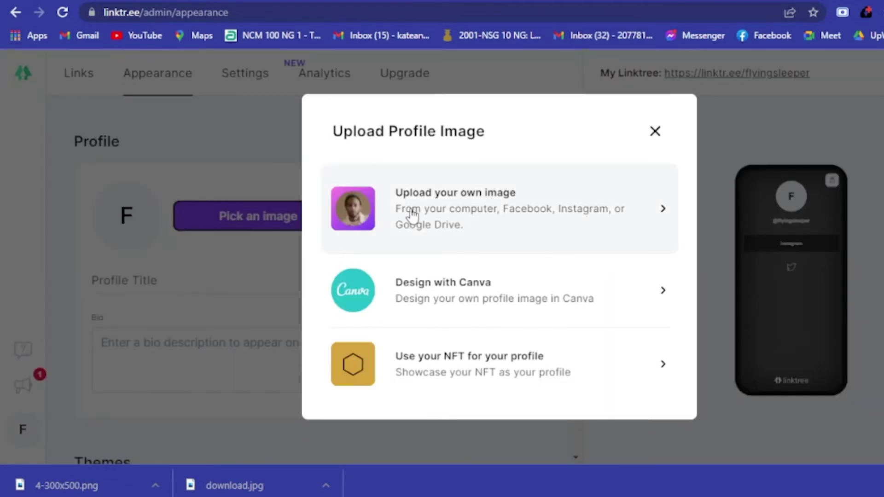
left_click(357, 220)
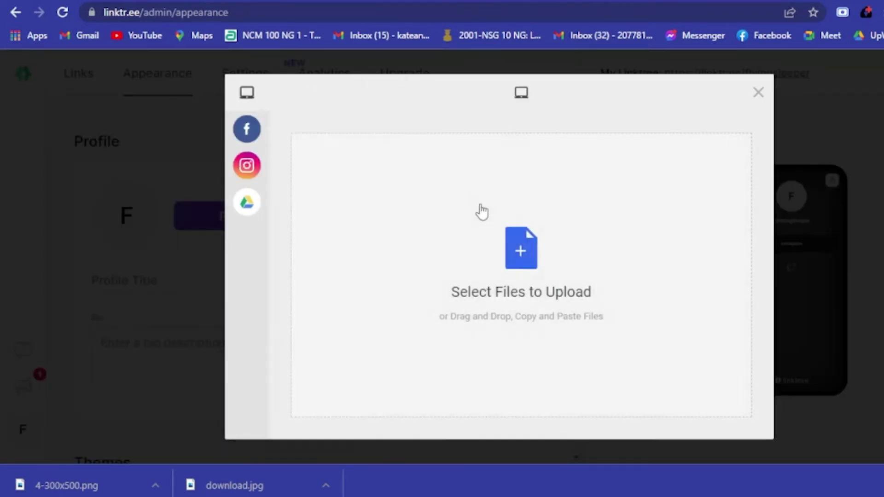
left_click(530, 251)
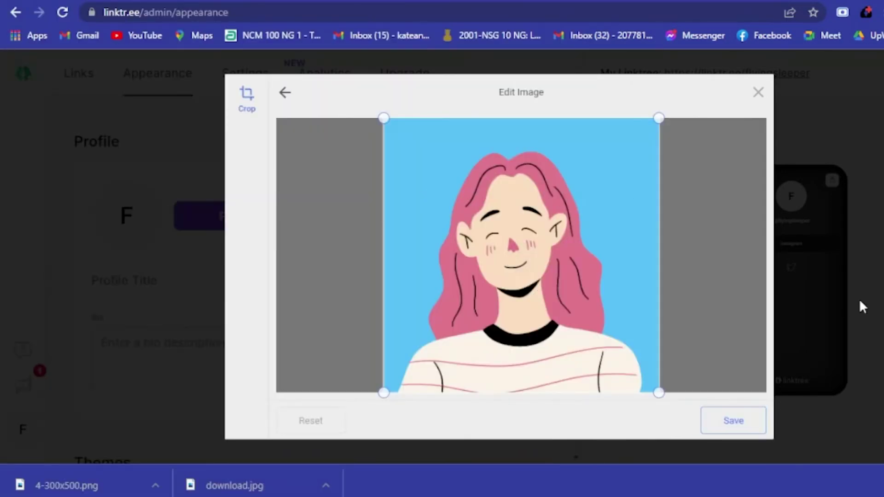
left_click(727, 422)
left_click(737, 427)
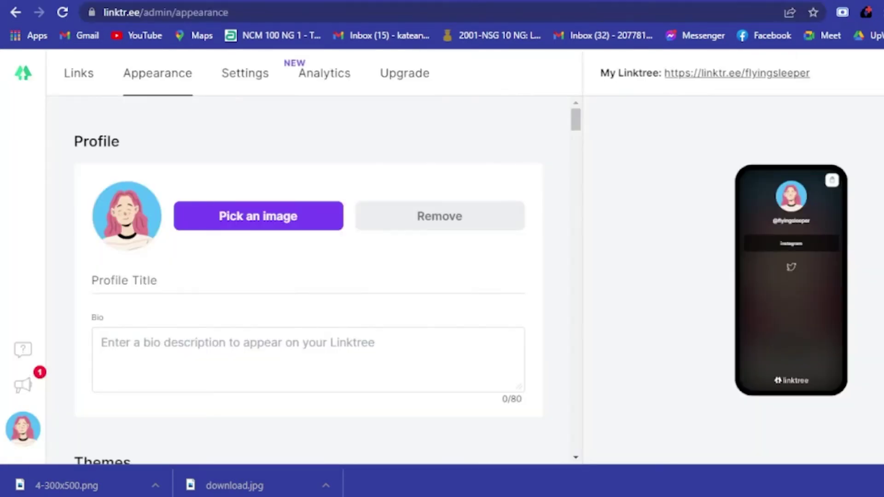
Step: Set the profile title to the username copied from the Instagram address
left_click(169, 280)
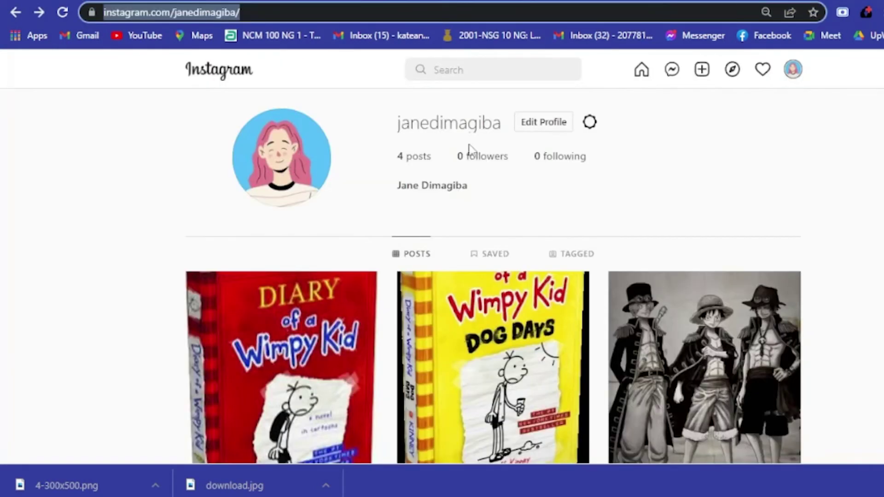
left_click_drag(397, 129, 495, 129)
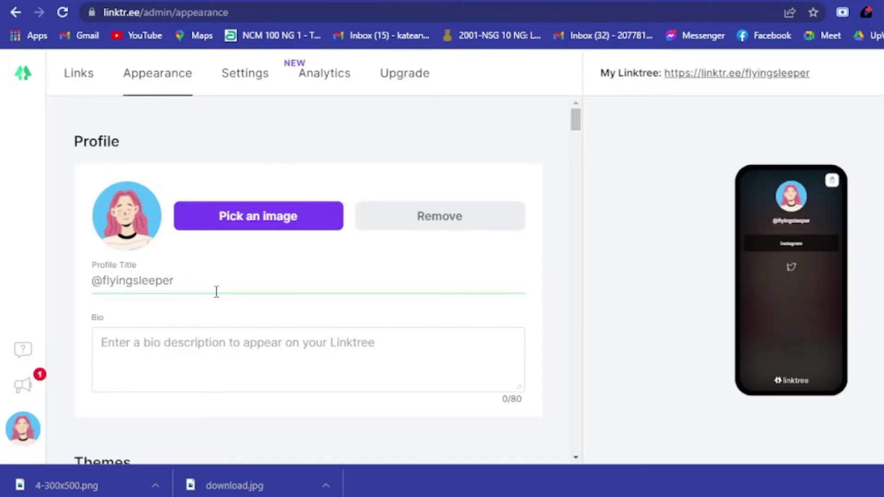
double_click(217, 291)
type("janedimagiba")
Step: Write the bio as 'Author' and 'Influencer' on two lines
scroll(265, 313, "down", 2)
left_click(276, 275)
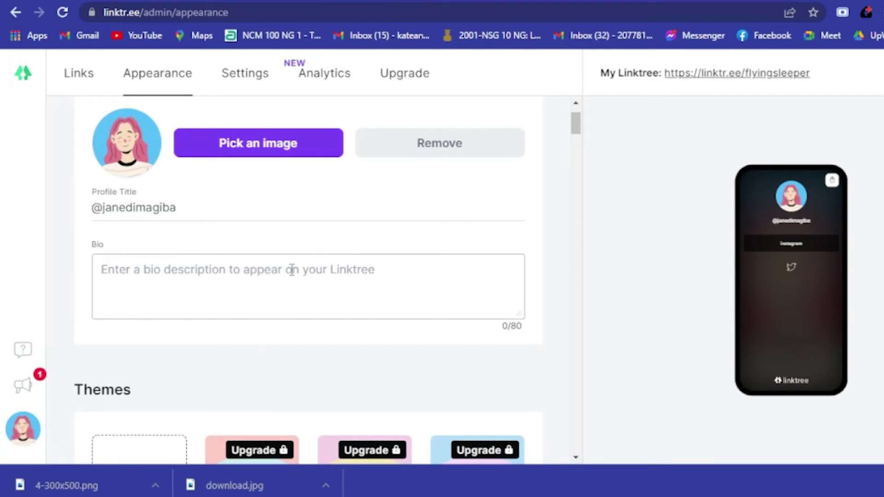
type("Author")
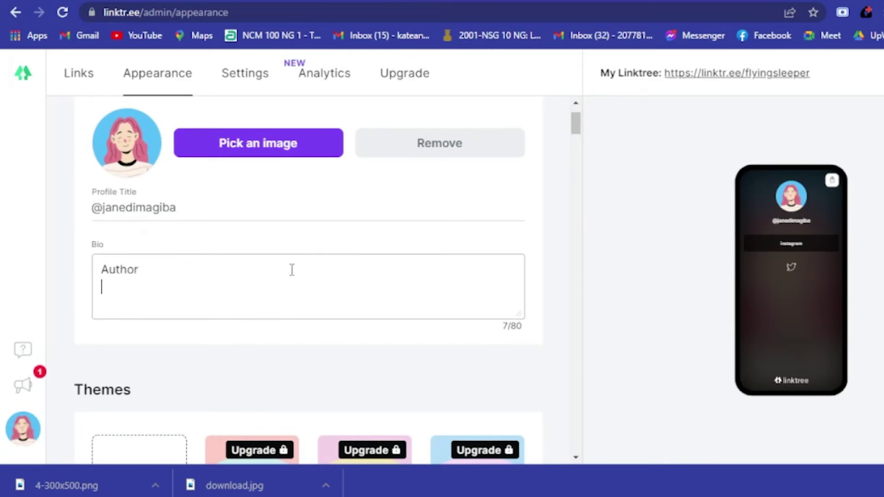
type("Influencer")
Step: Scroll past the Background and Buttons options and go to Settings
scroll(437, 318, "down", 7)
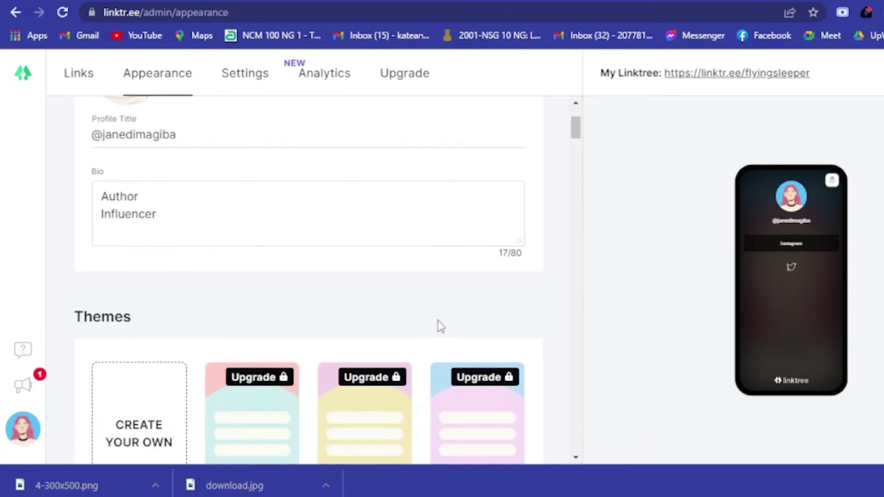
scroll(194, 244, "down", 20)
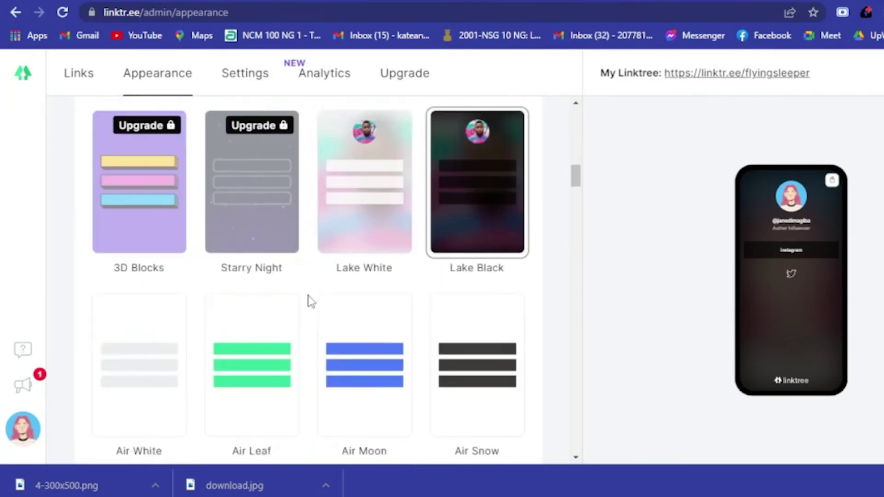
scroll(313, 304, "down", 20)
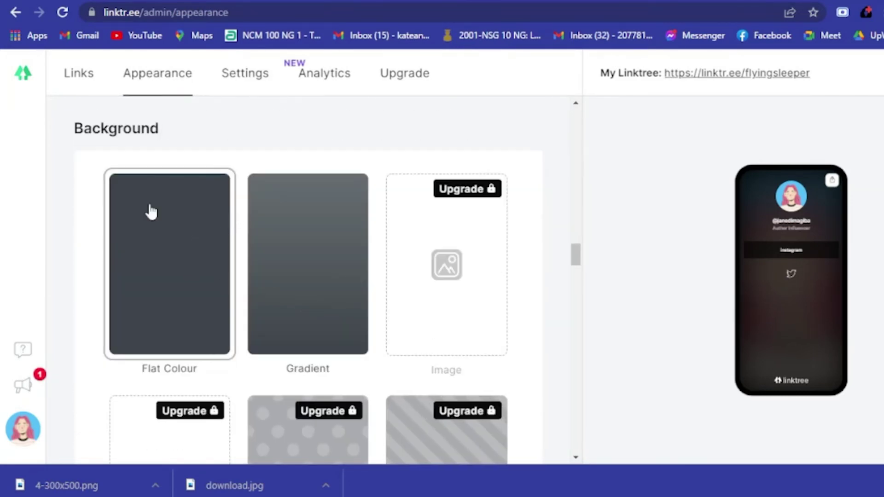
scroll(369, 267, "down", 8)
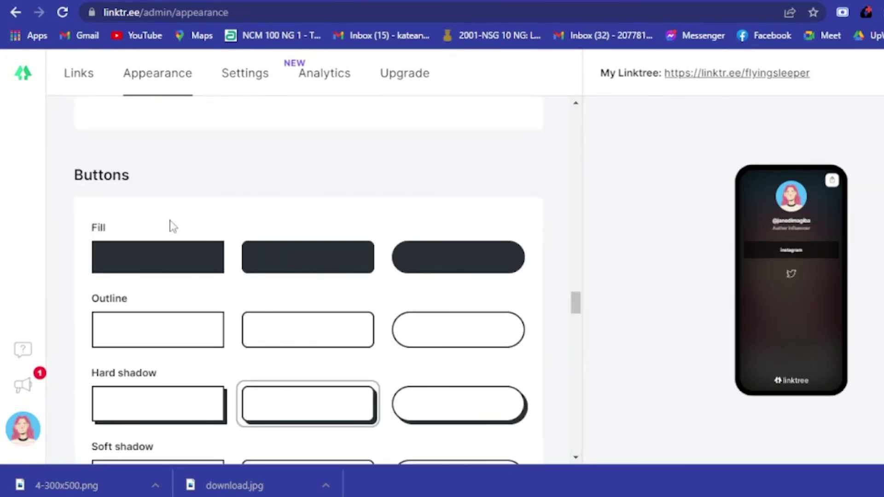
scroll(330, 352, "down", 15)
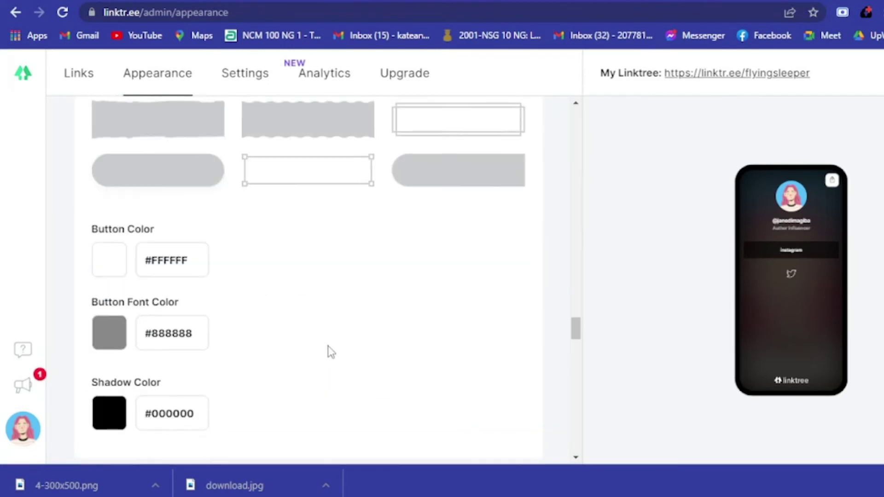
left_click(247, 83)
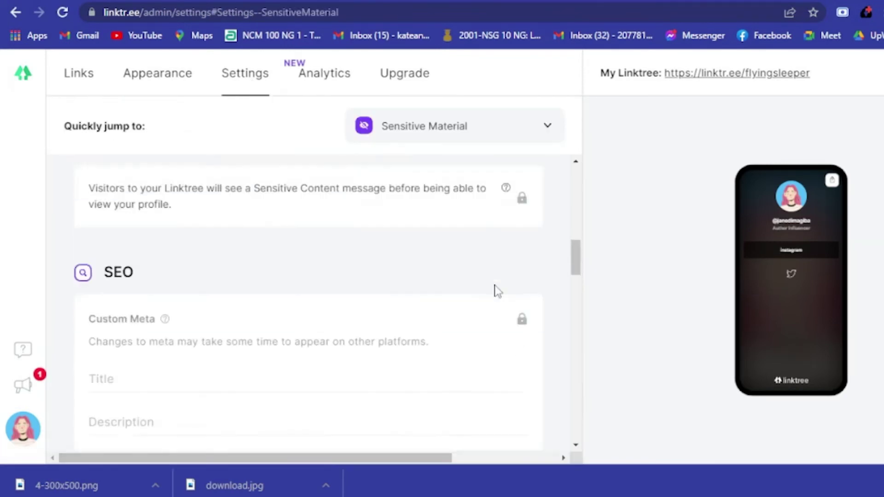
Step: Add an Instagram social icon linked to the Instagram profile URL
scroll(493, 290, "down", 5)
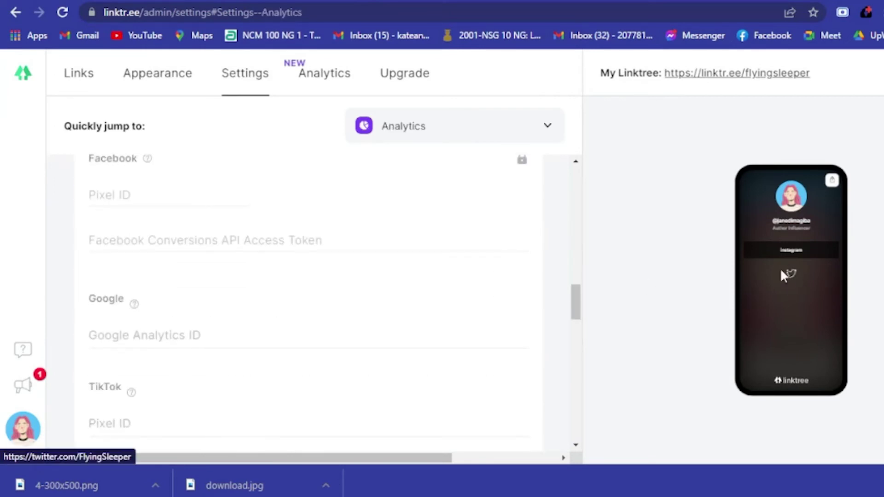
scroll(525, 302, "down", 5)
scroll(528, 301, "down", 3)
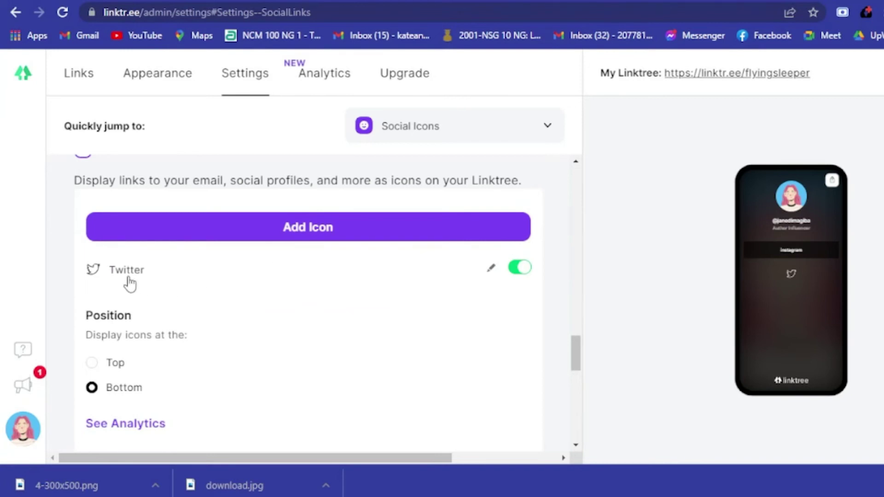
left_click(370, 236)
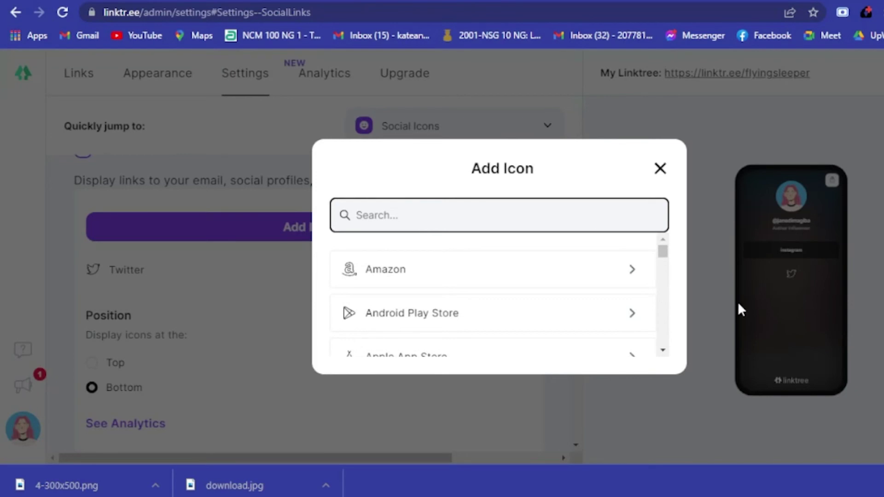
type("https://www.instagram.com/janedimagiba/")
key("Escape")
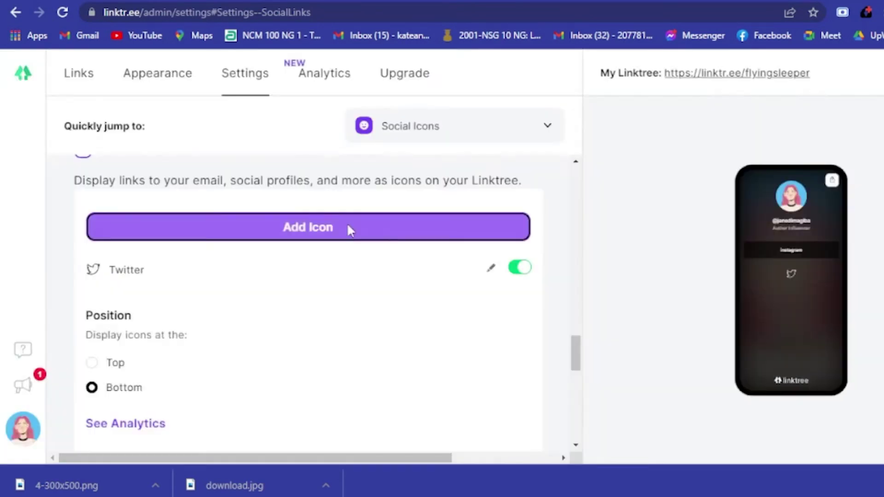
left_click(350, 229)
scroll(456, 300, "down", 3)
scroll(460, 335, "down", 6)
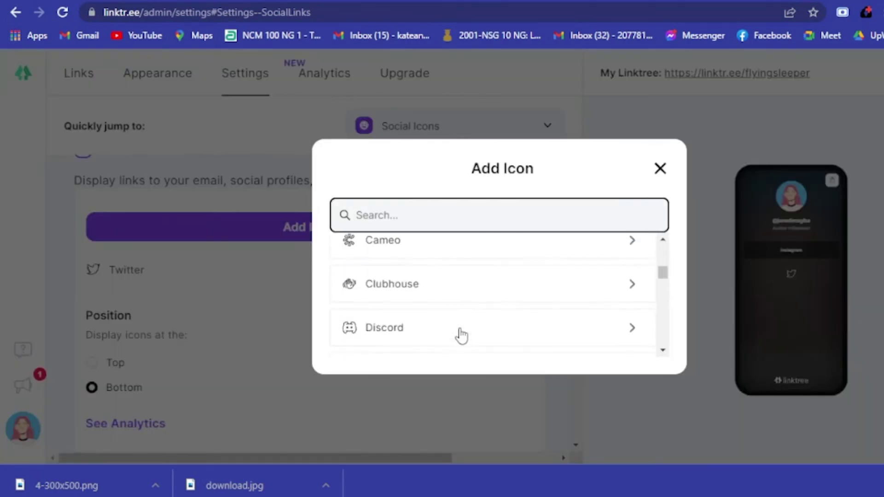
left_click(435, 288)
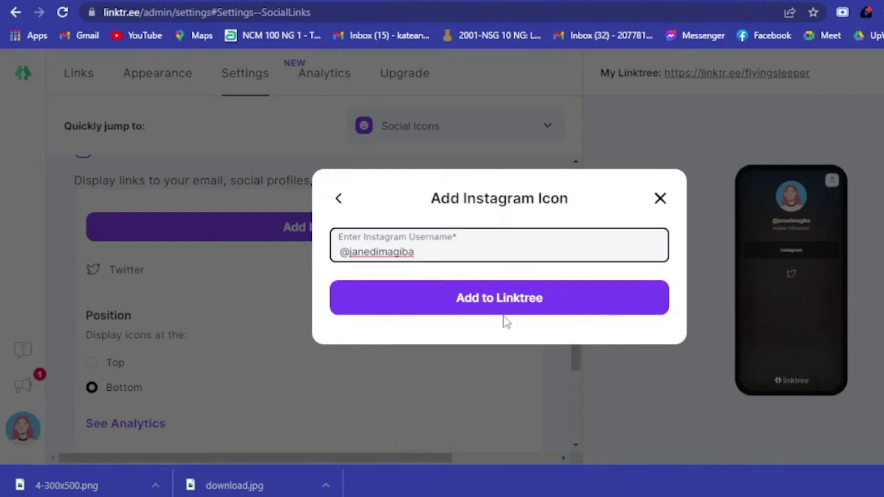
left_click(527, 301)
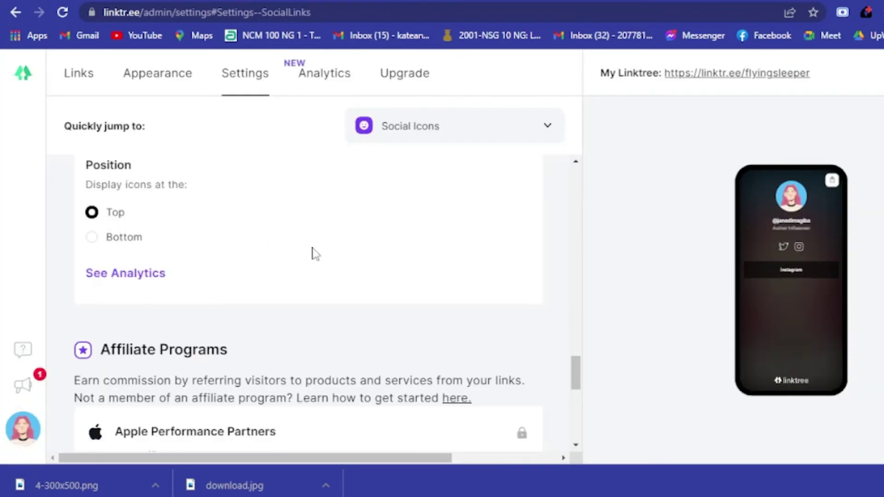
Step: Set the social icons' position to Bottom, below the links
left_click(133, 241)
scroll(347, 300, "down", 5)
scroll(350, 300, "up", 10)
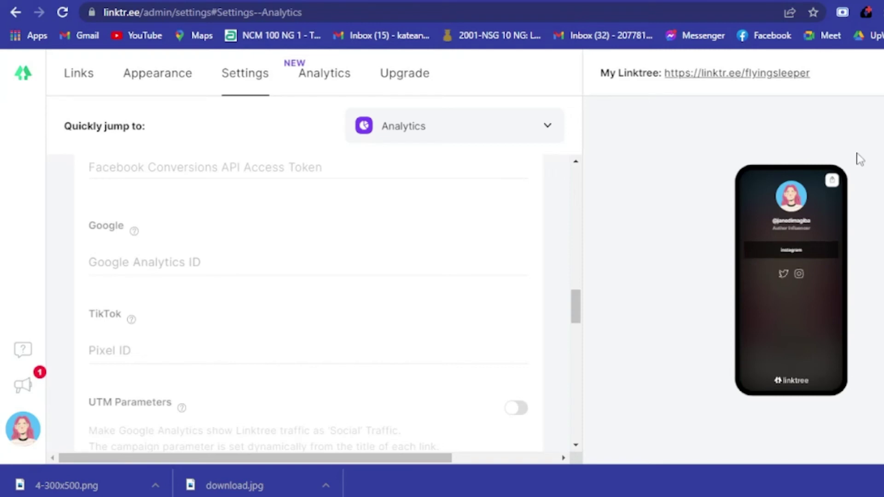
Step: Open the live Linktree page, test the Instagram icon and link, and copy its address
left_click(756, 74)
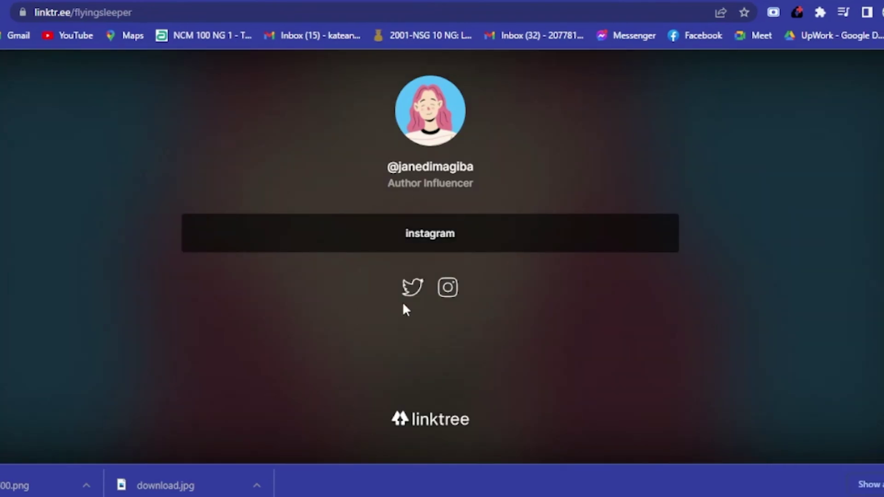
left_click(449, 290)
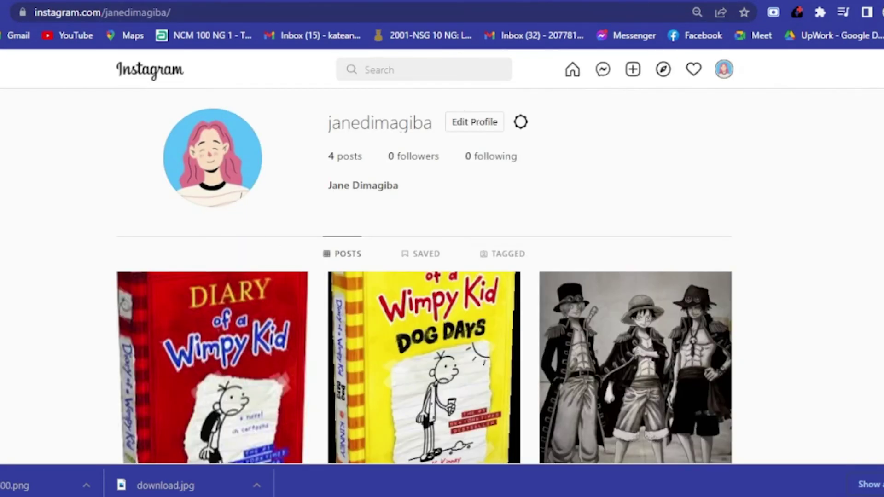
key("ctrl+Tab")
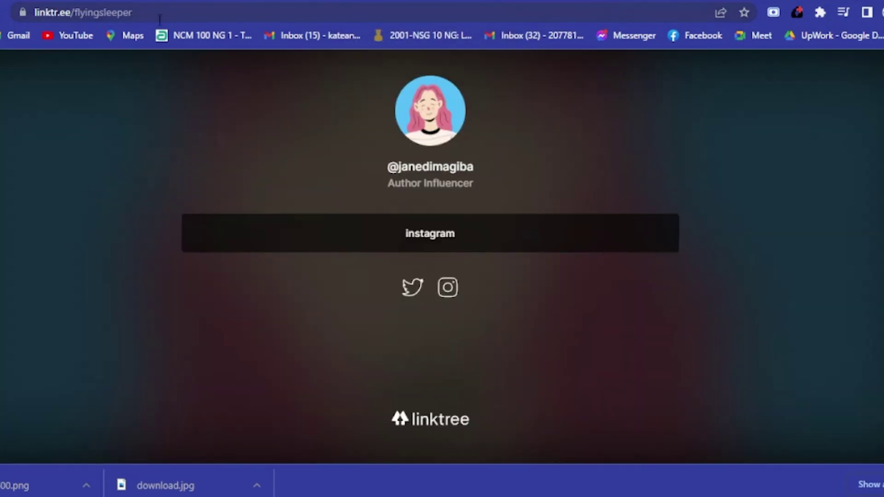
left_click(420, 245)
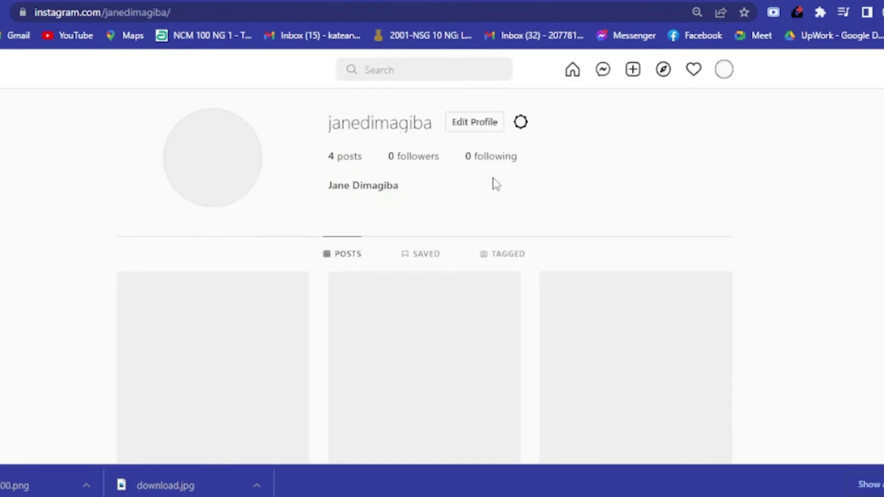
key("ctrl+w")
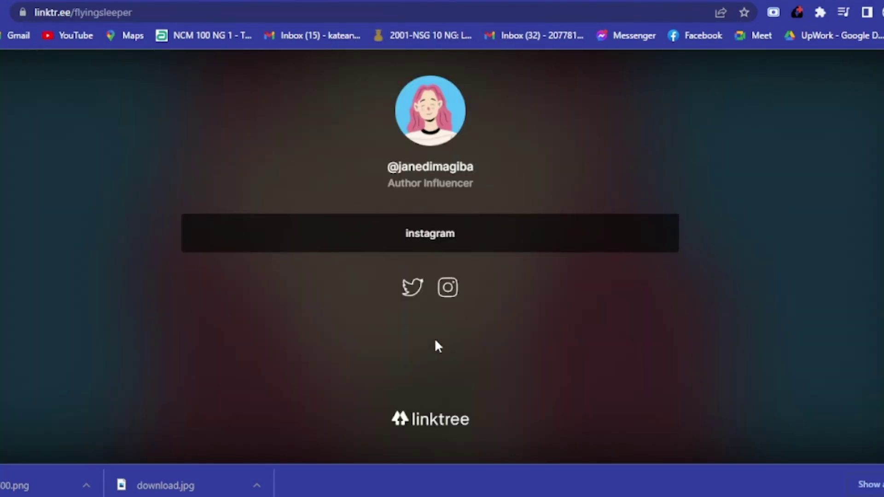
left_click(152, 11)
key("ctrl+c")
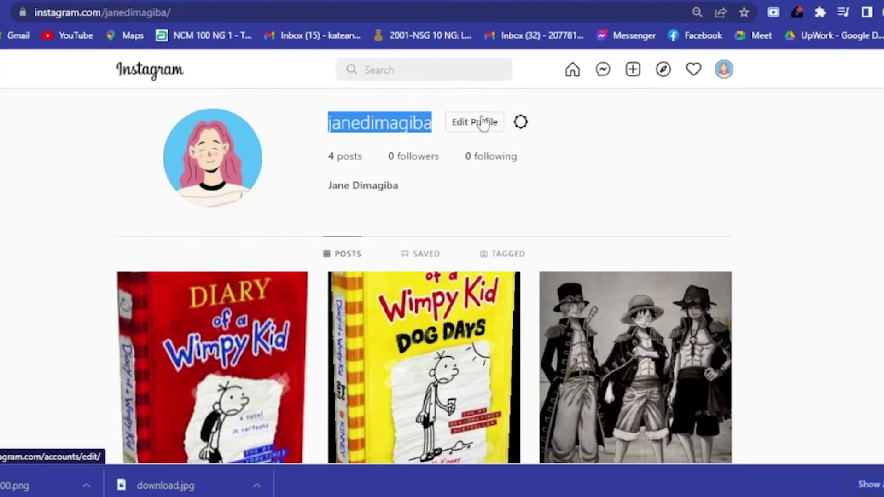
Step: Paste the Linktree page address into the Instagram bio and save the profile
left_click(478, 120)
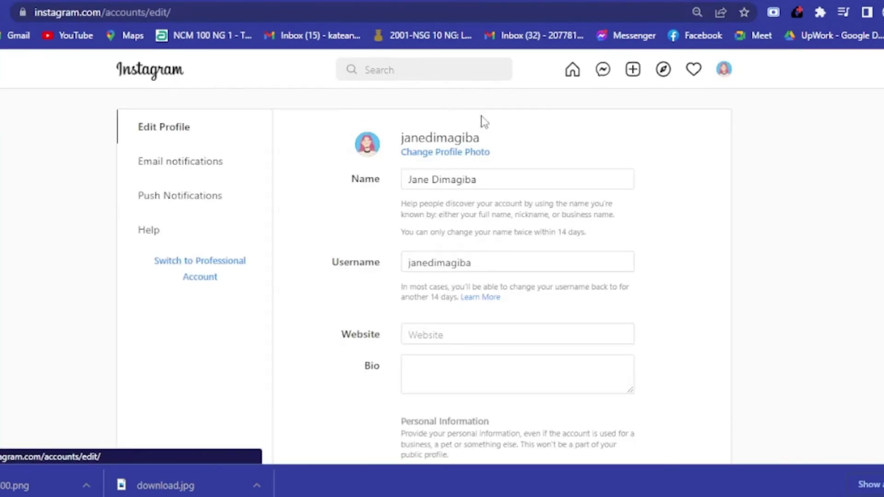
scroll(432, 221, "down", 4)
scroll(431, 304, "up", 3)
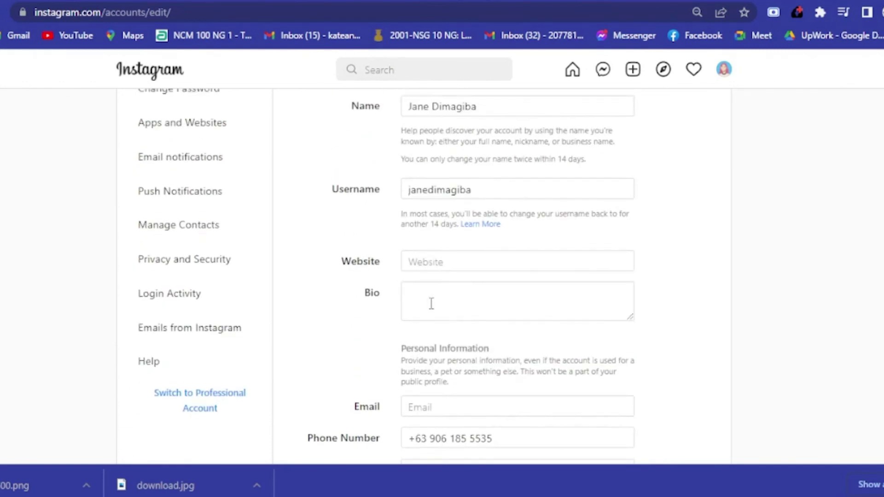
left_click(432, 306)
key("ctrl+v")
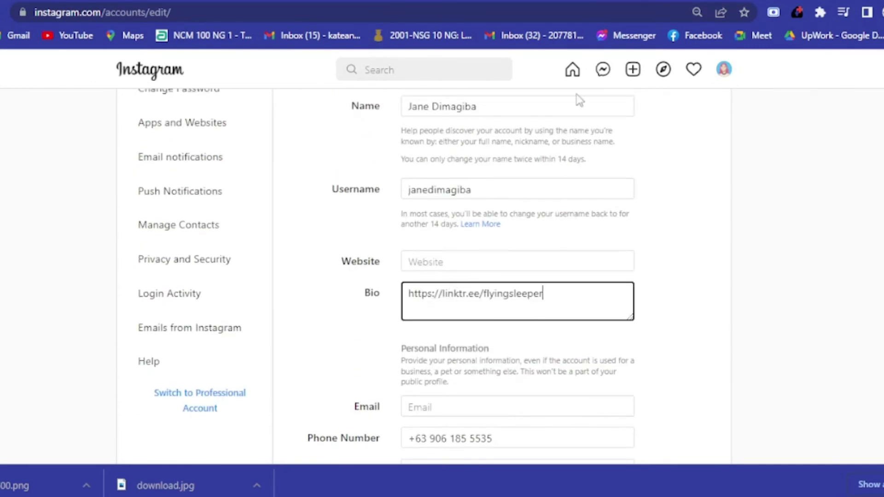
scroll(569, 269, "down", 5)
left_click(423, 345)
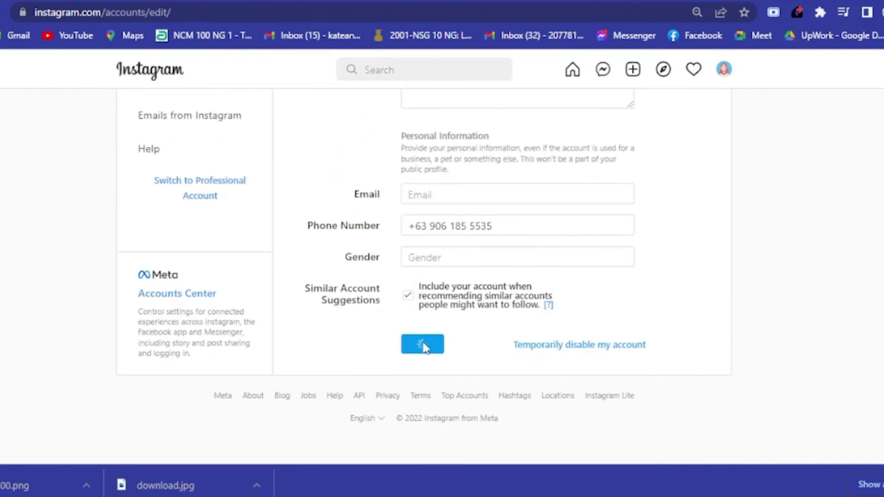
Step: Dismiss the profile photo options and return to the profile page showing the new bio
left_click(366, 147)
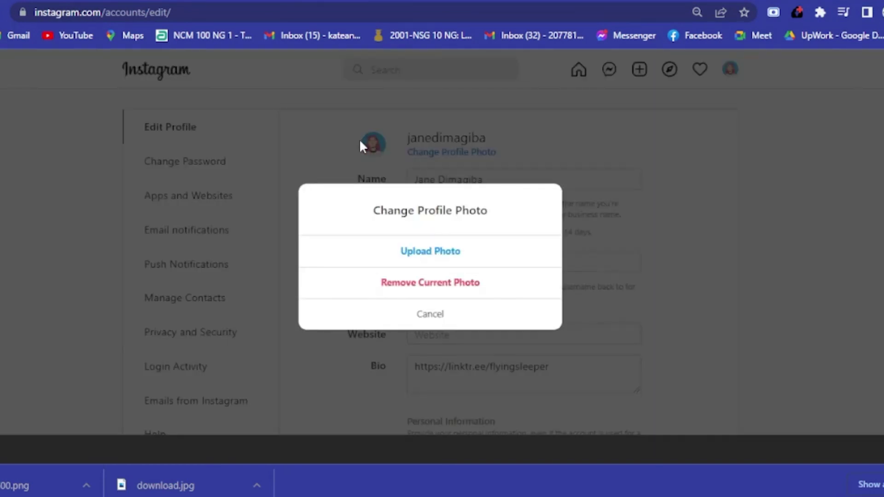
left_click(360, 146)
key("alt+Left")
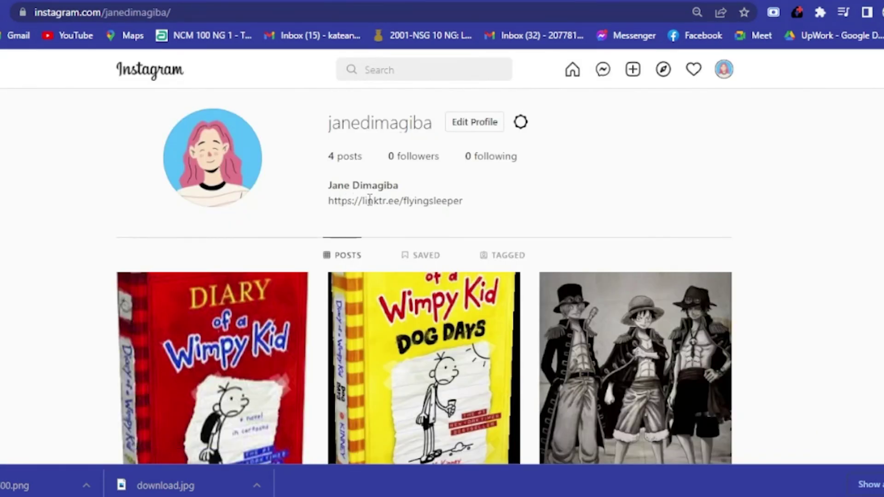
triple_click(458, 200)
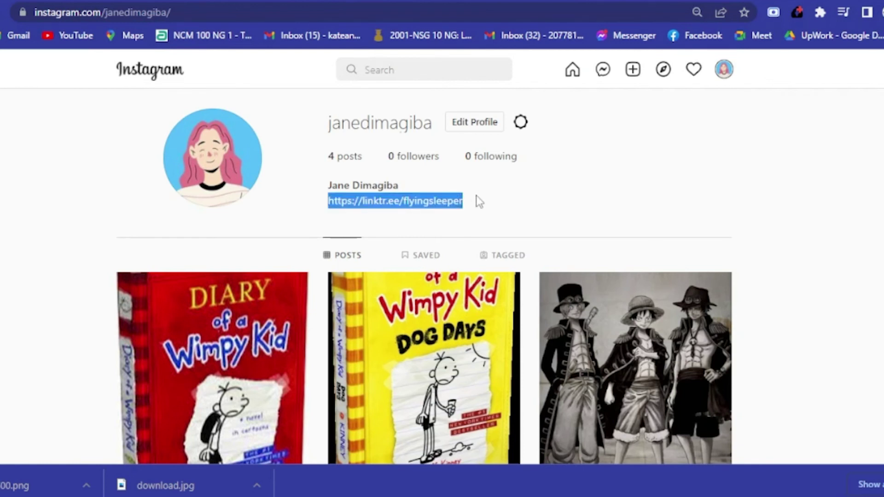
left_click(477, 196)
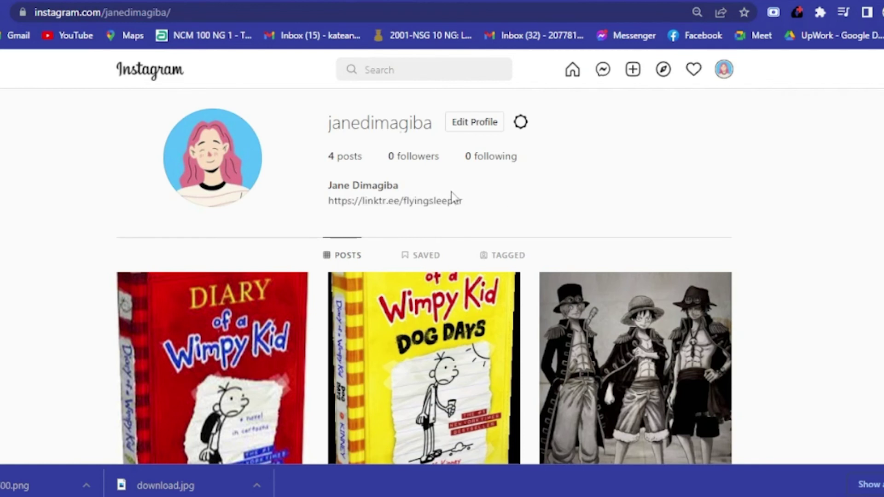
left_click(275, 2)
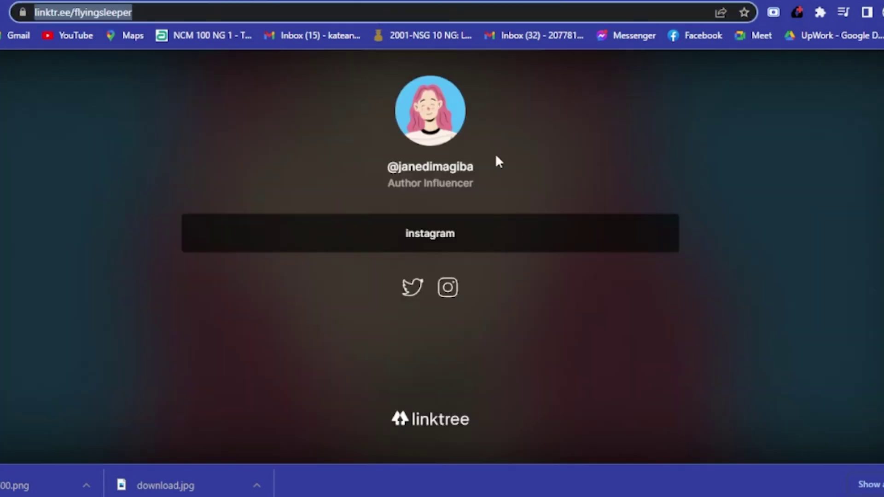
left_click(161, 2)
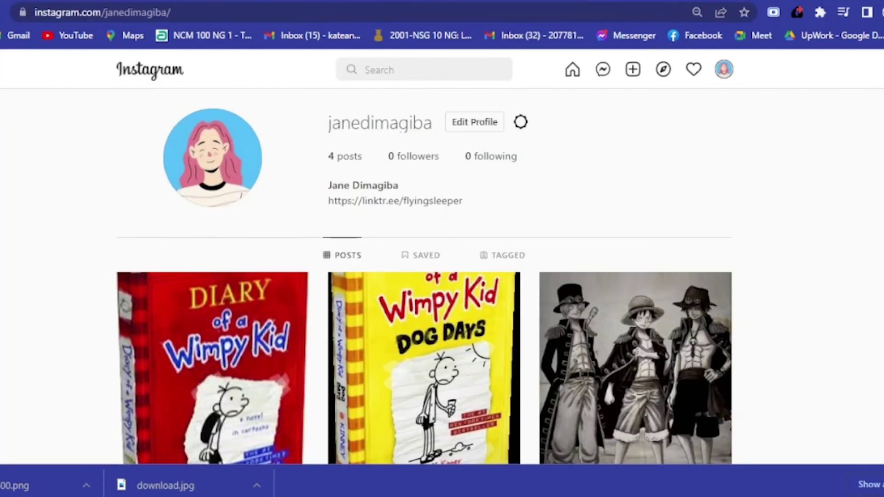
double_click(376, 185)
triple_click(474, 201)
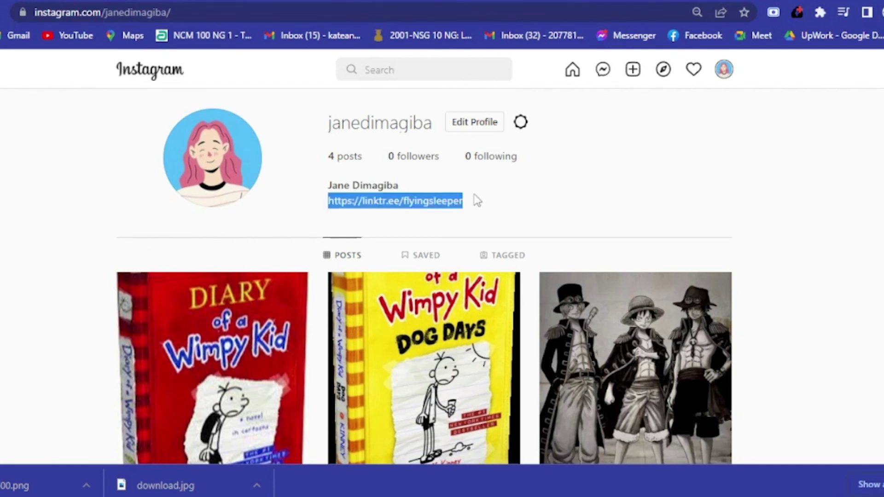